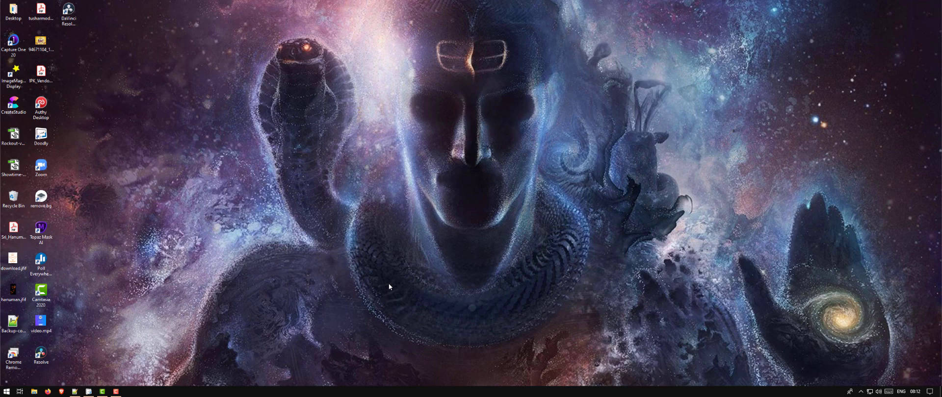
Step: Switch to Doodly and preview the Ganesha Art (copy) video, closing the preview when done
left_click(89, 392)
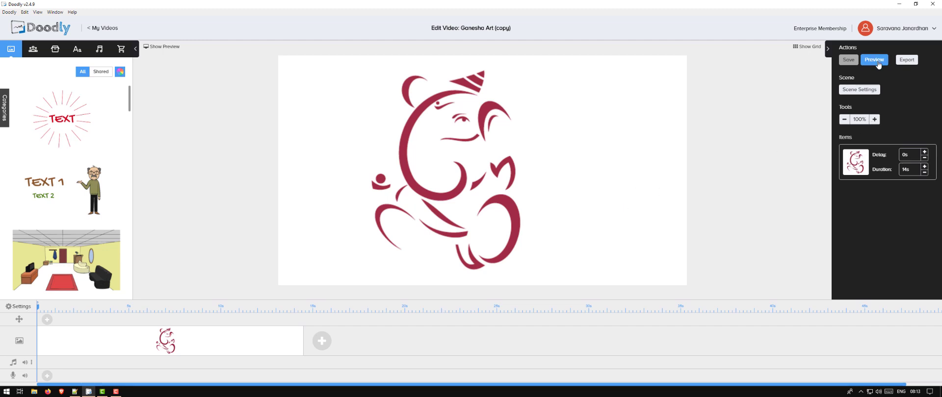
left_click(878, 63)
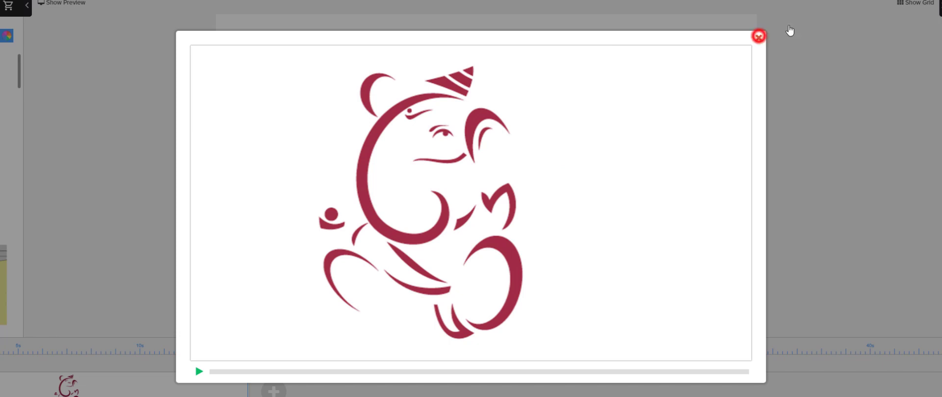
left_click(758, 37)
Step: Create a new Whiteboard video titled "Custom Path" at 1080p (1920x1080) resolution
left_click(45, 7)
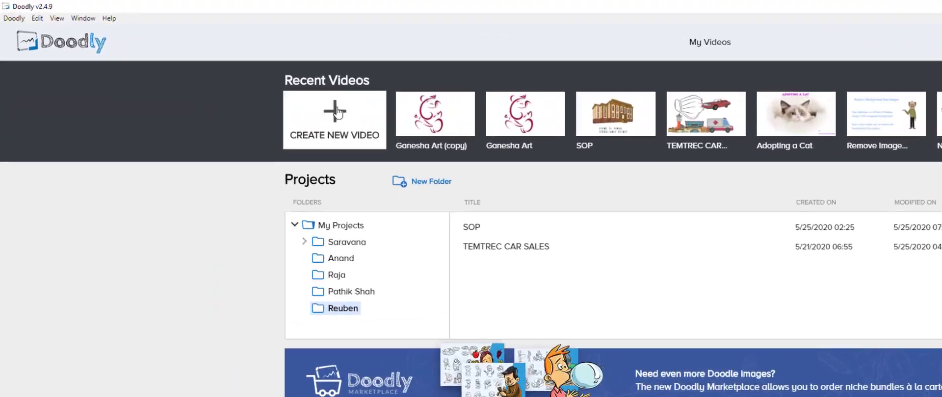
left_click(216, 75)
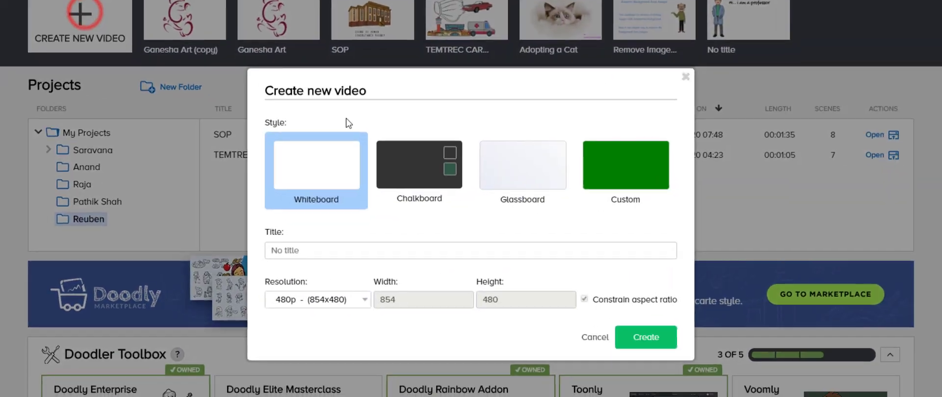
type("Custom Path")
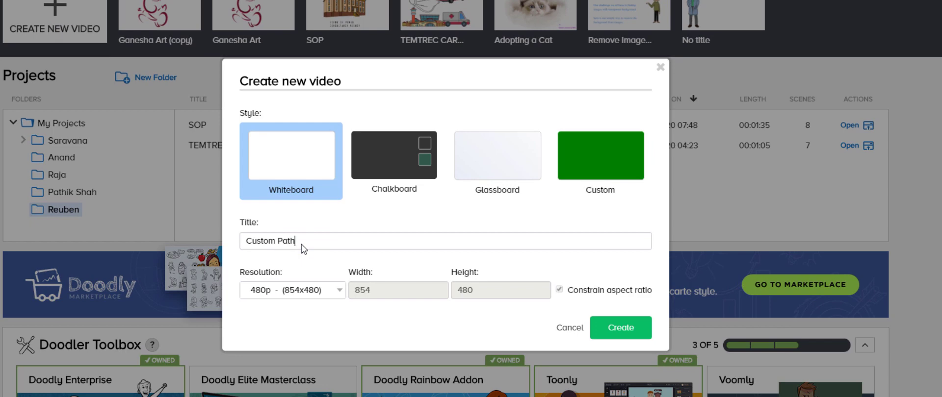
left_click(284, 294)
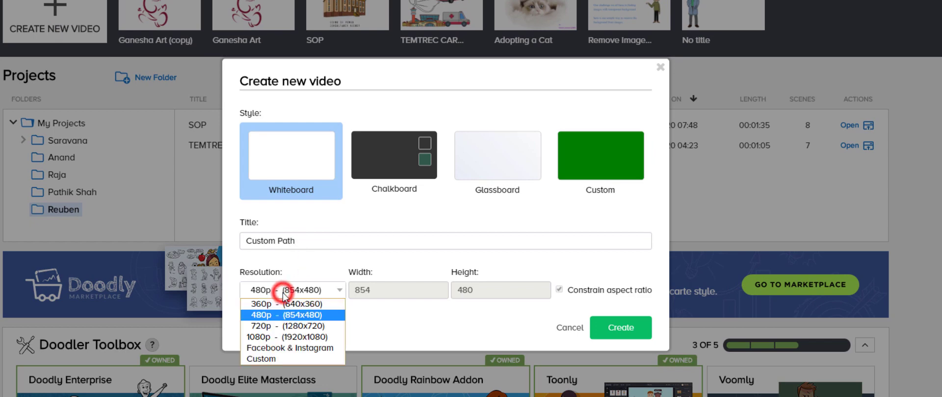
left_click(281, 337)
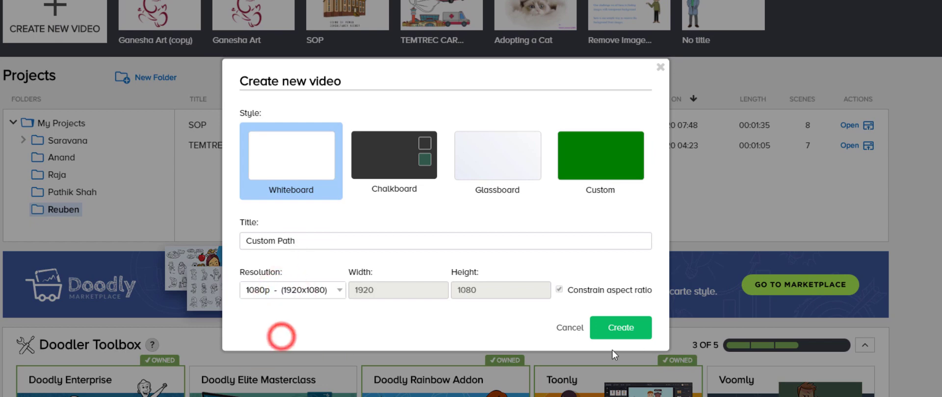
left_click(622, 327)
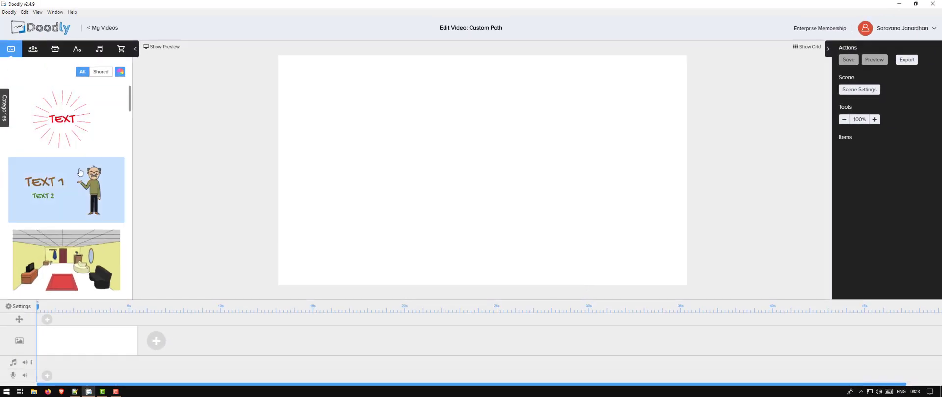
Step: Place the imported Ganesha1 image on the canvas, enlarging it to nearly the full canvas height and adjusting its position
left_click(32, 49)
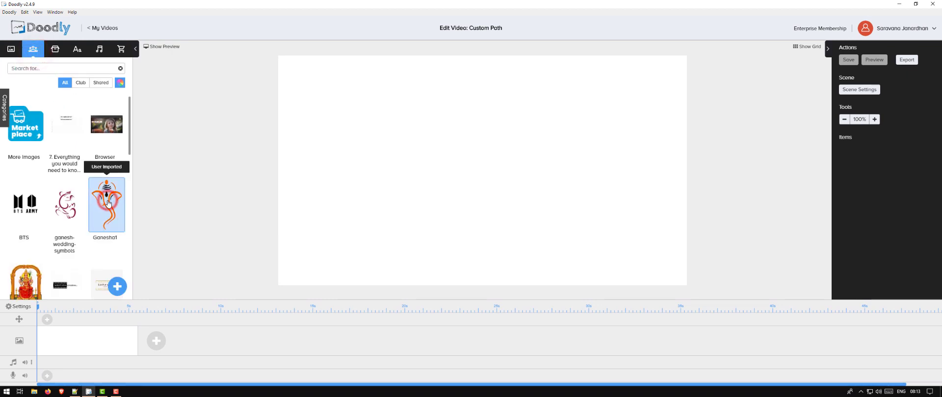
left_click_drag(108, 204, 437, 151)
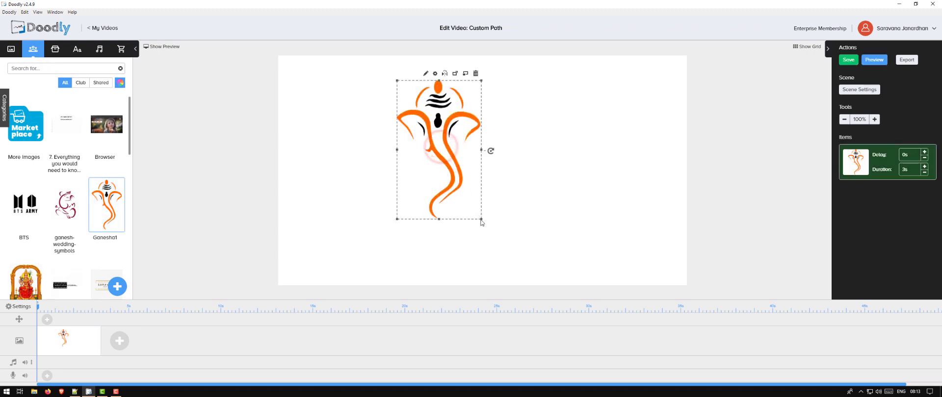
left_click_drag(481, 219, 541, 274)
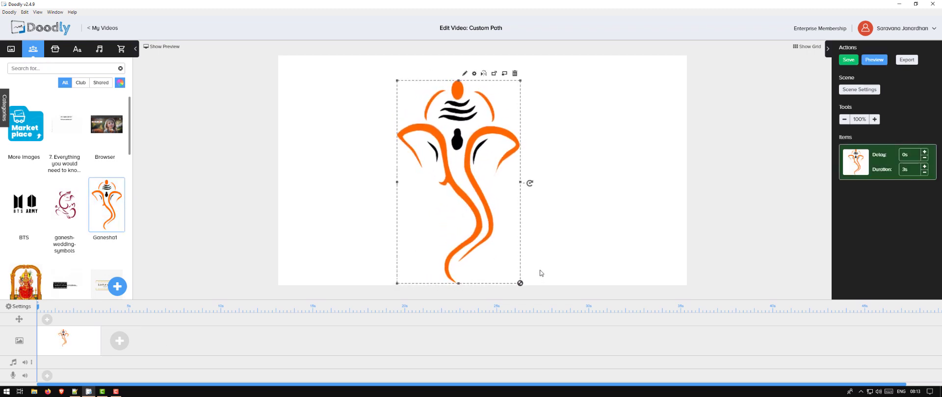
left_click_drag(398, 82, 383, 60)
left_click_drag(433, 89, 450, 89)
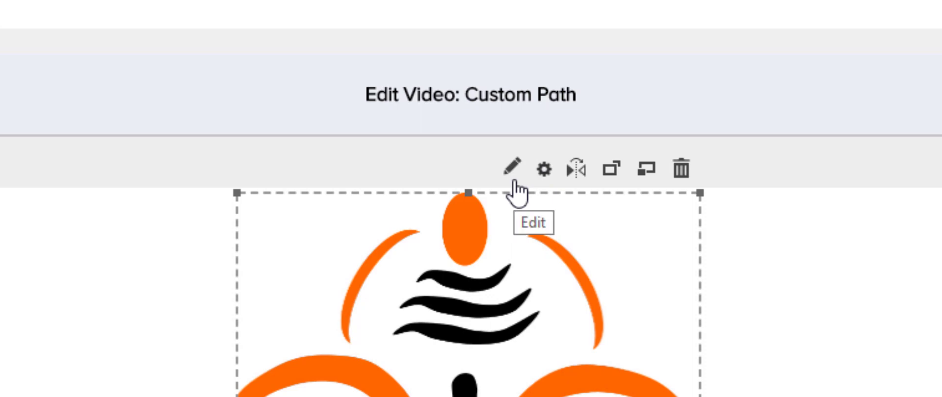
Step: Open the placed Ganesha1 image for editing and view its live preview enlarged
left_click(514, 181)
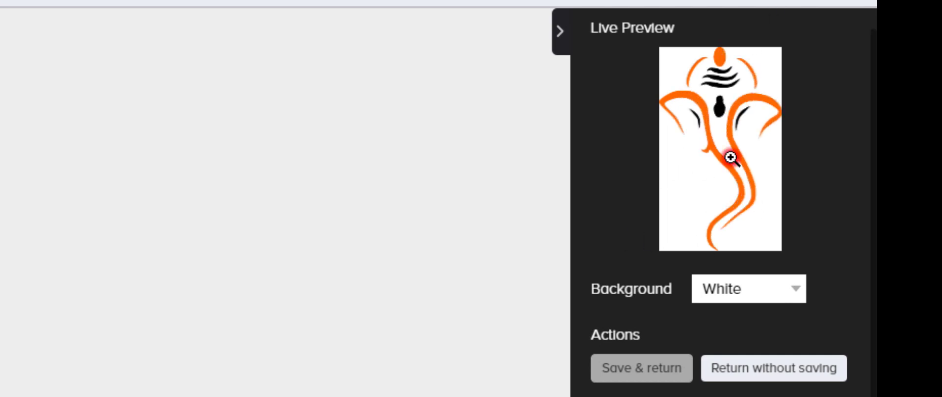
left_click(731, 158)
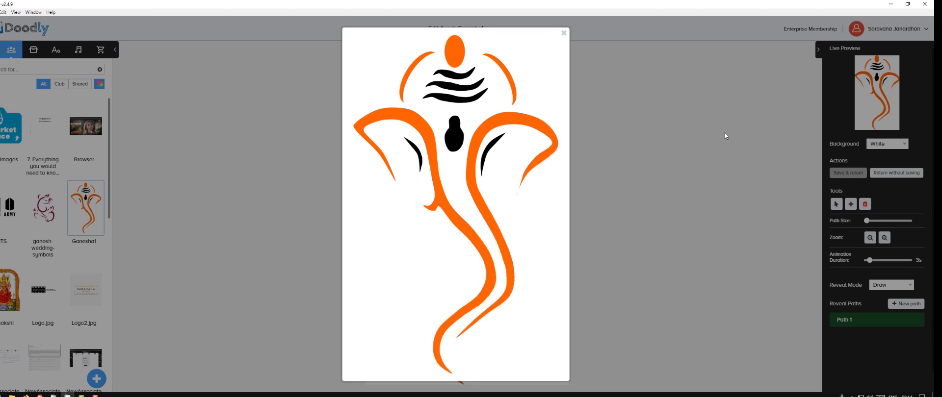
left_click(563, 34)
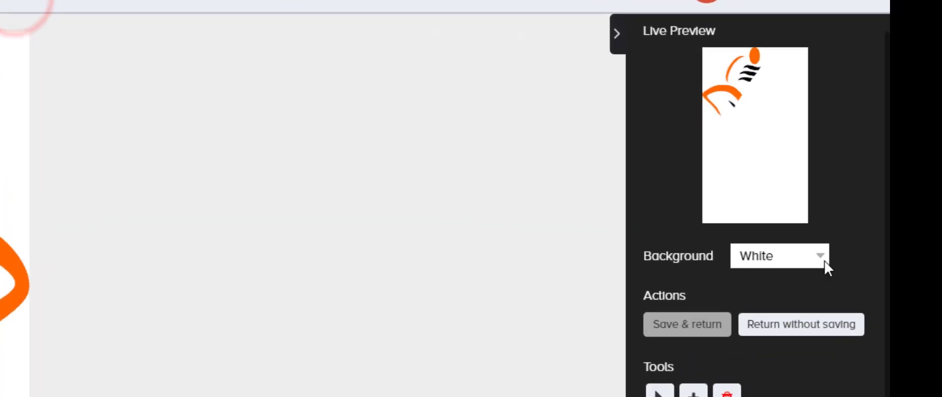
Step: Compare the live preview against black and transparent backgrounds, then set the preview background back to White
left_click(903, 146)
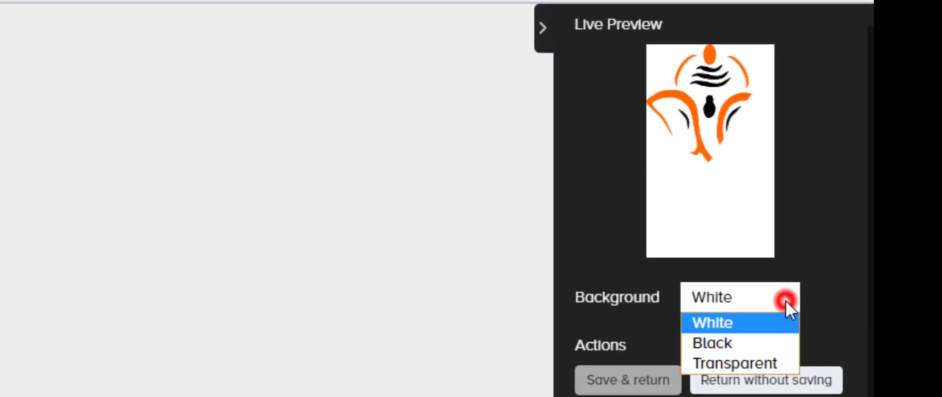
left_click(737, 325)
left_click(735, 304)
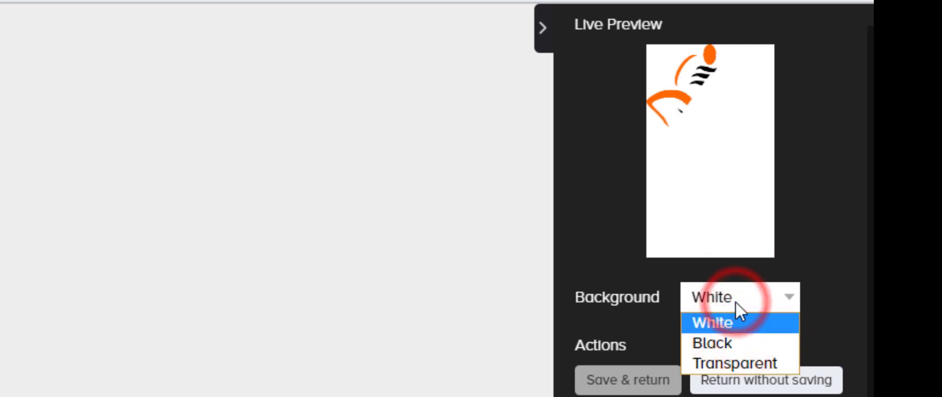
left_click(722, 343)
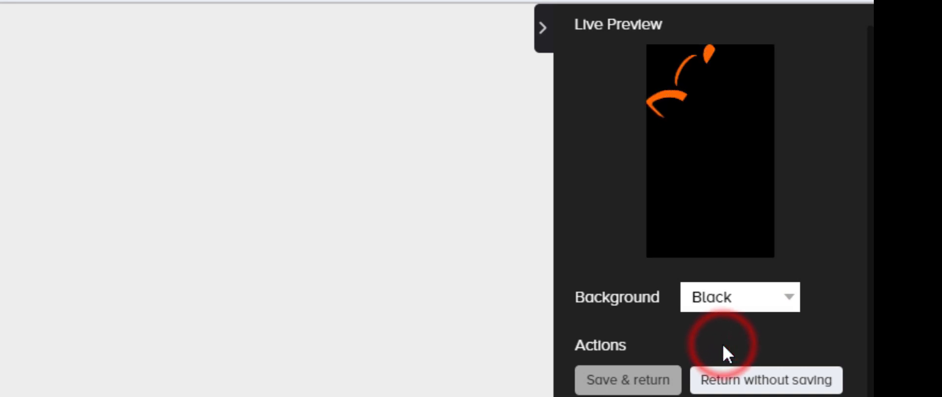
left_click(746, 294)
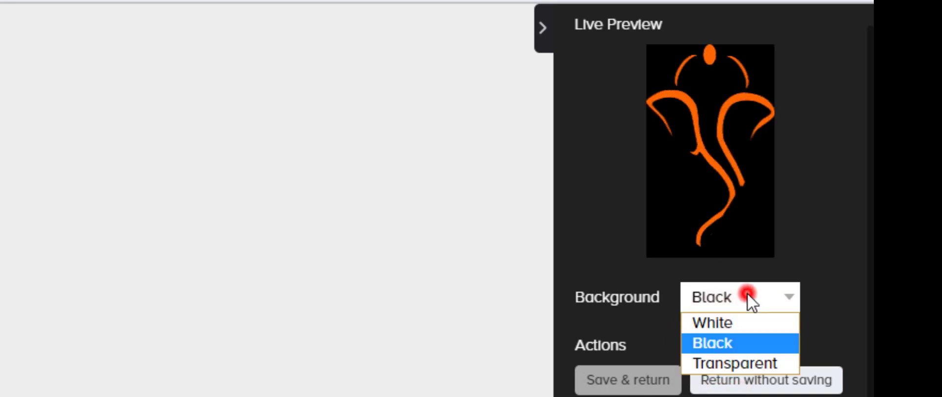
left_click(745, 358)
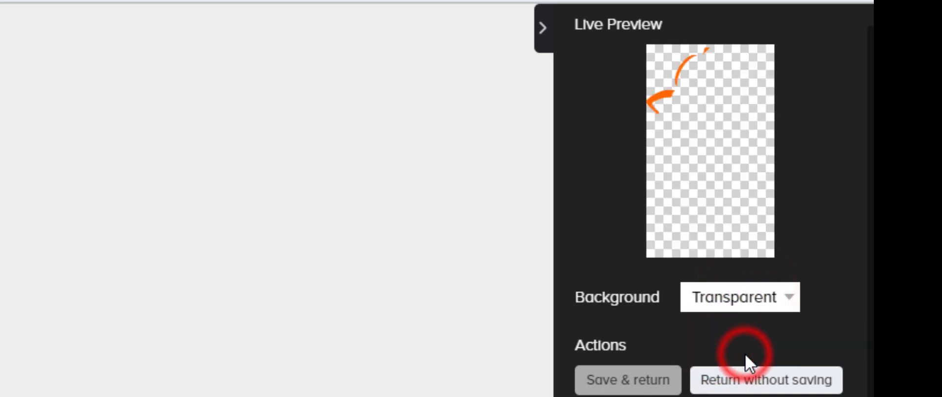
left_click(725, 305)
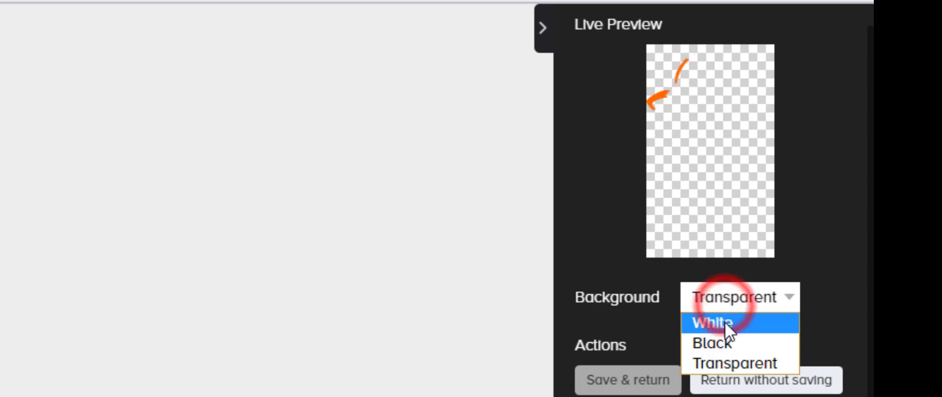
left_click(726, 321)
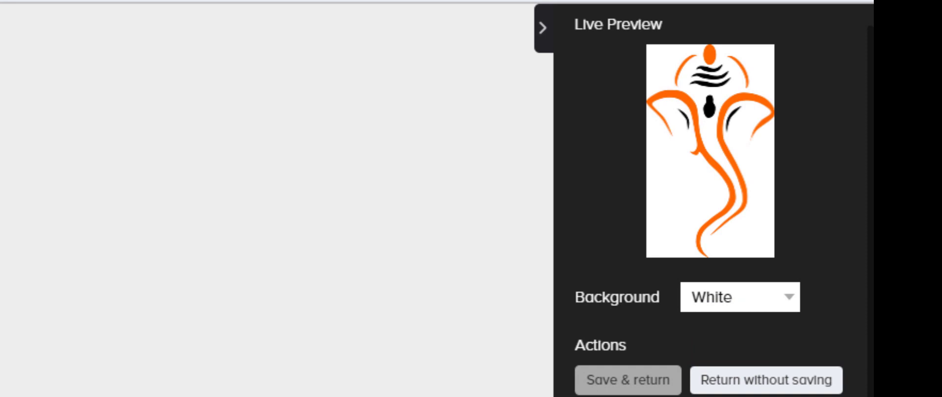
left_click(708, 308)
left_click(711, 341)
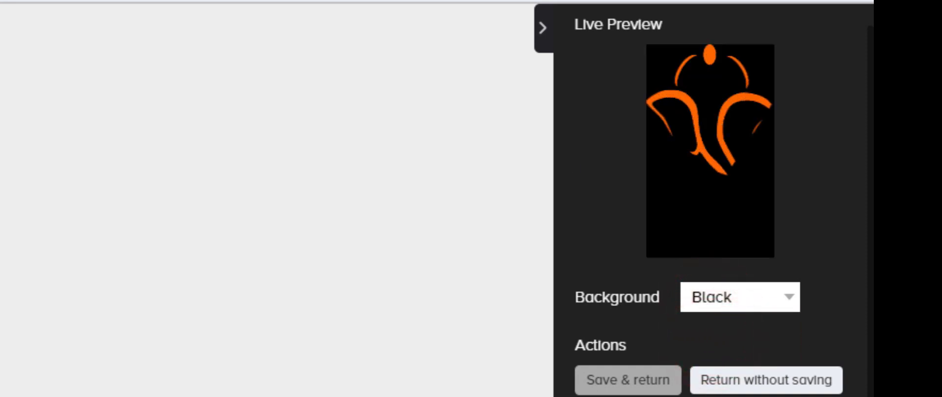
left_click(724, 297)
left_click(723, 320)
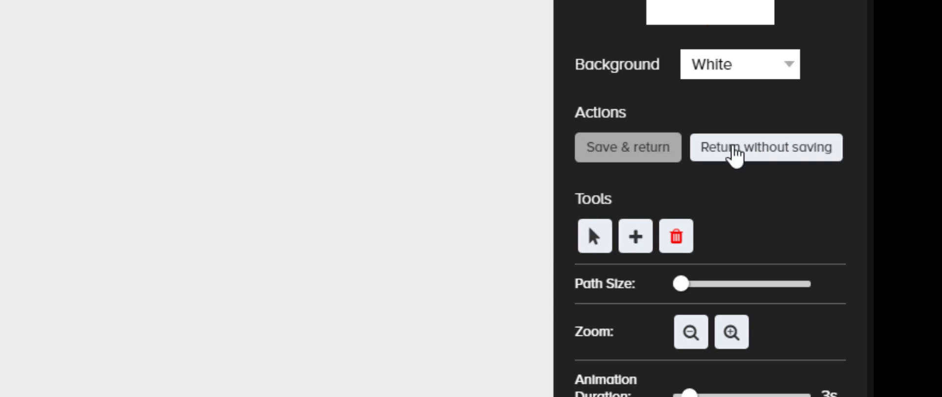
Step: Try the path size adjustment, leaving it at its minimum, and magnify the Ganesha artwork several levels
scroll(596, 235, "down", 2)
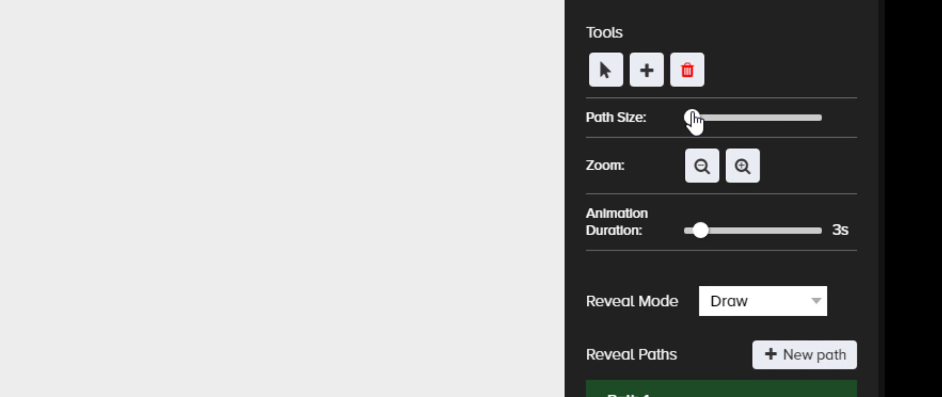
left_click_drag(692, 117, 679, 126)
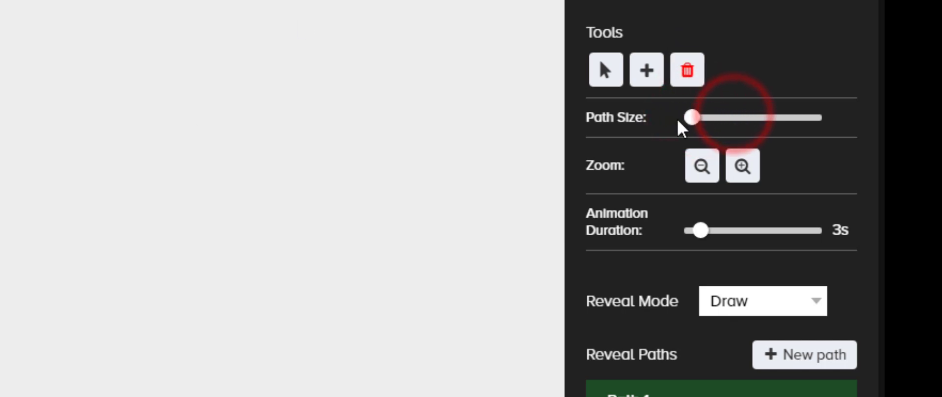
left_click(742, 166)
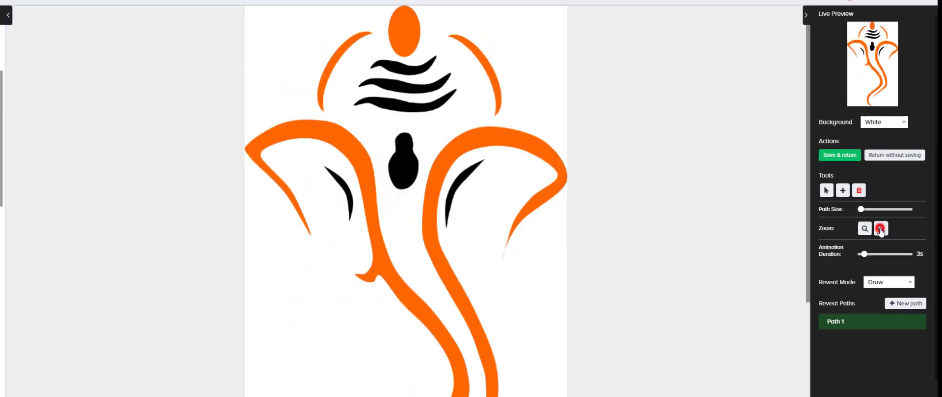
left_click(881, 229)
left_click(881, 229)
left_click(881, 230)
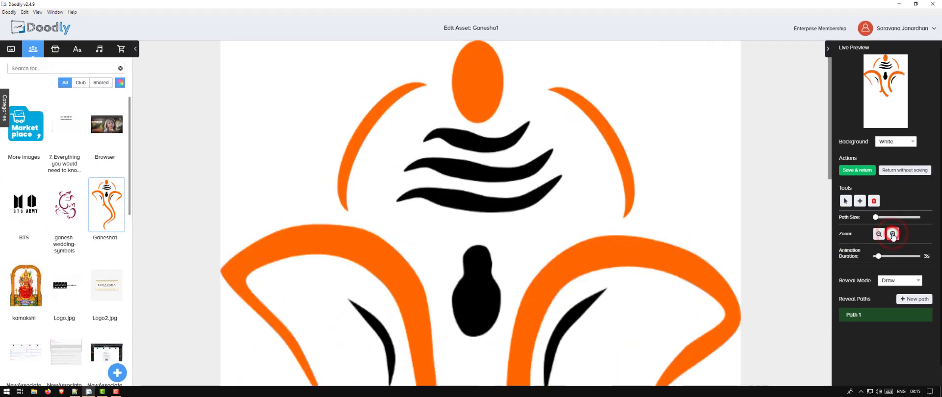
left_click(893, 235)
left_click(893, 235)
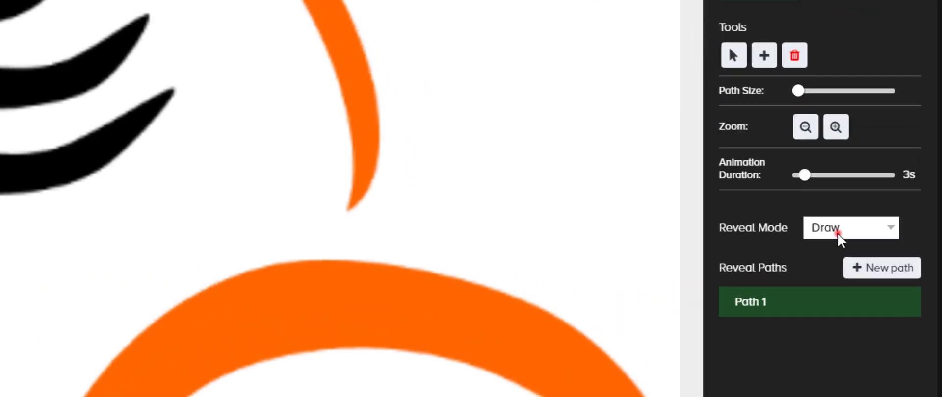
Step: Set the image's reveal mode to Fade and its animation duration to 1 s after trying 13 s
left_click(894, 282)
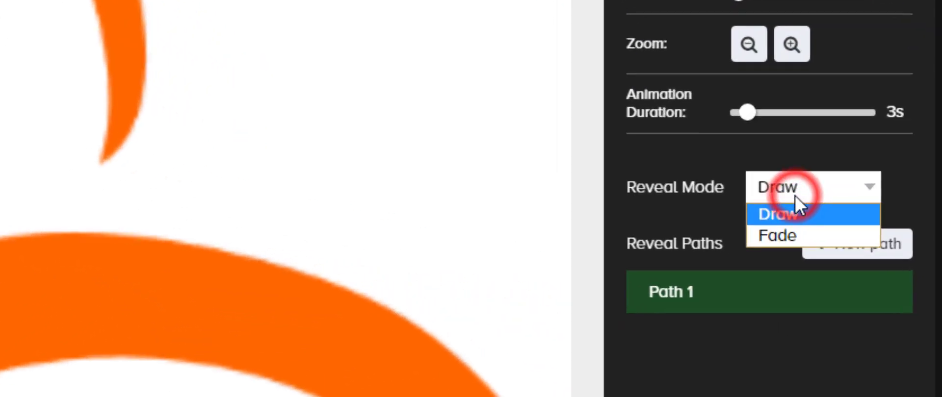
left_click(778, 225)
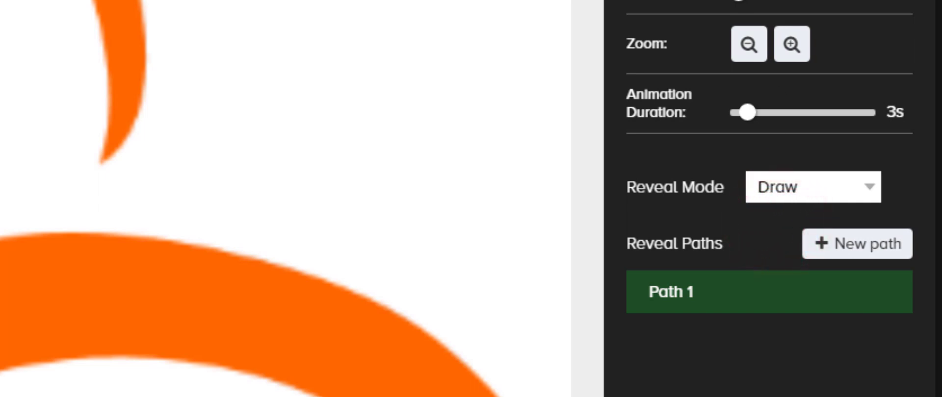
left_click(800, 185)
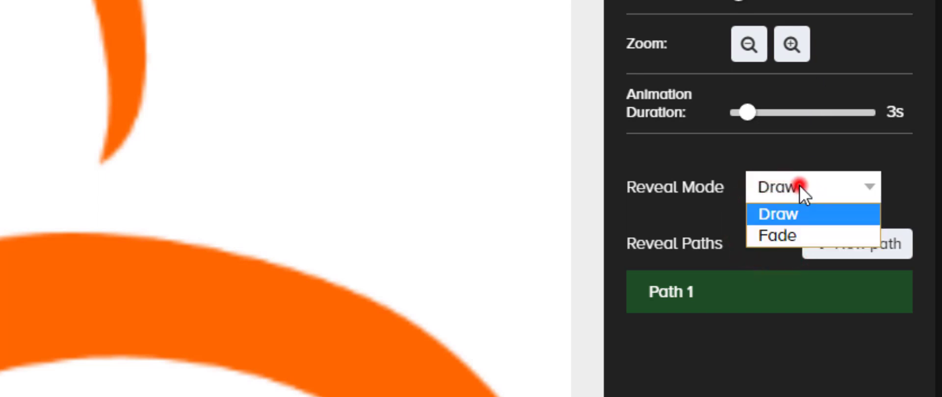
left_click(786, 238)
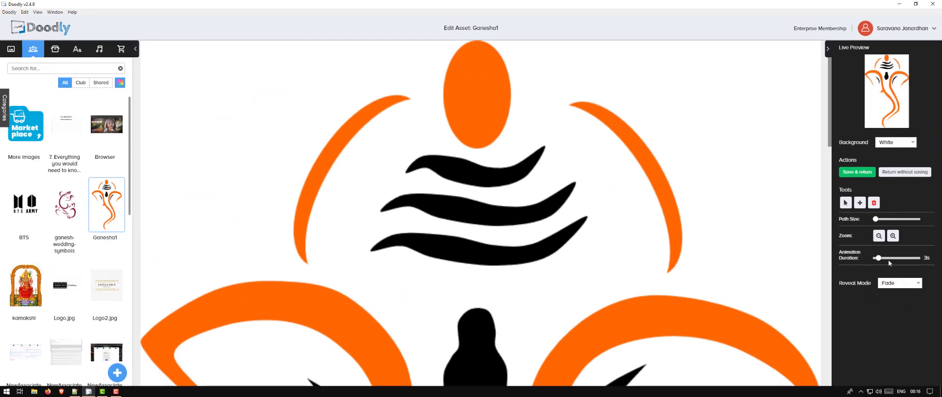
left_click_drag(880, 262, 894, 264)
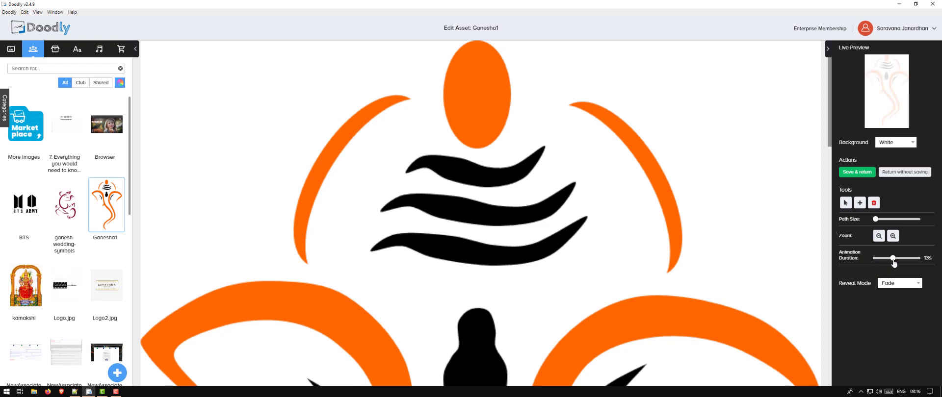
left_click_drag(869, 260, 860, 258)
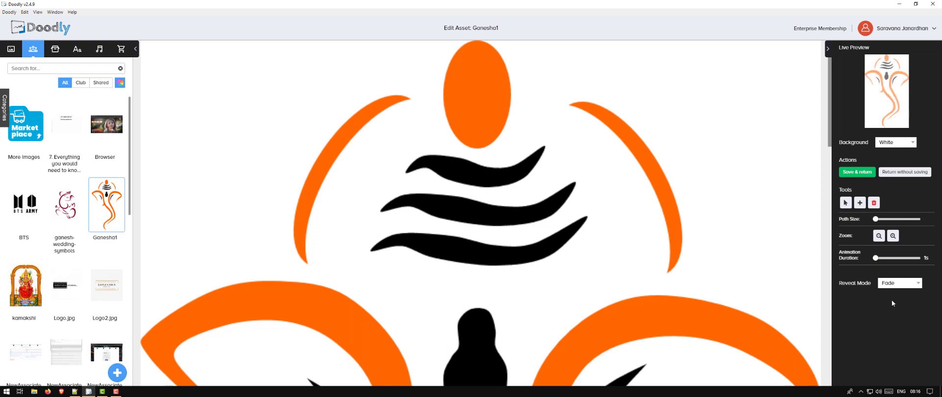
Step: Set the image's reveal mode to Draw and keep the path size close to its minimum
left_click(893, 283)
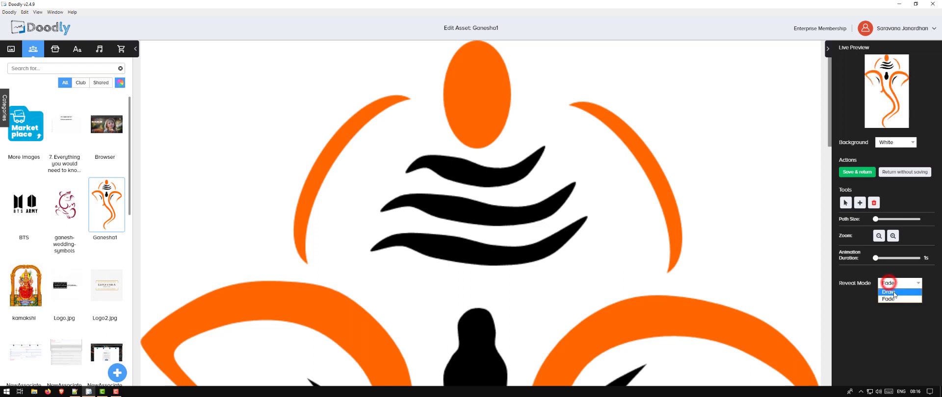
left_click(894, 294)
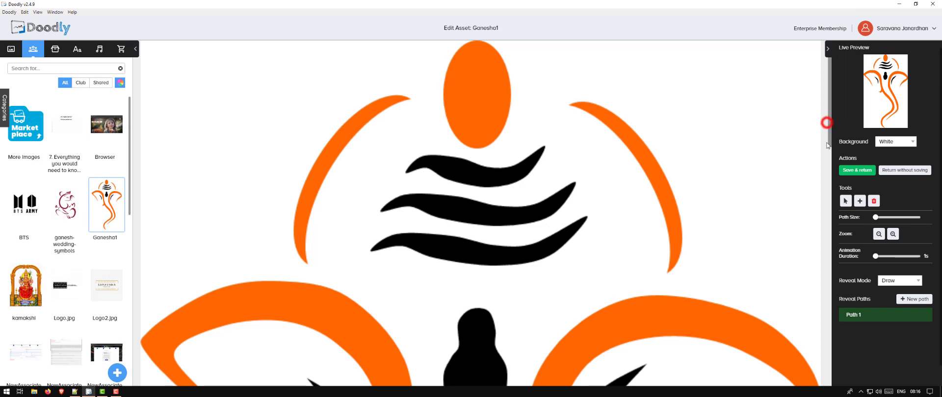
left_click_drag(827, 139, 832, 111)
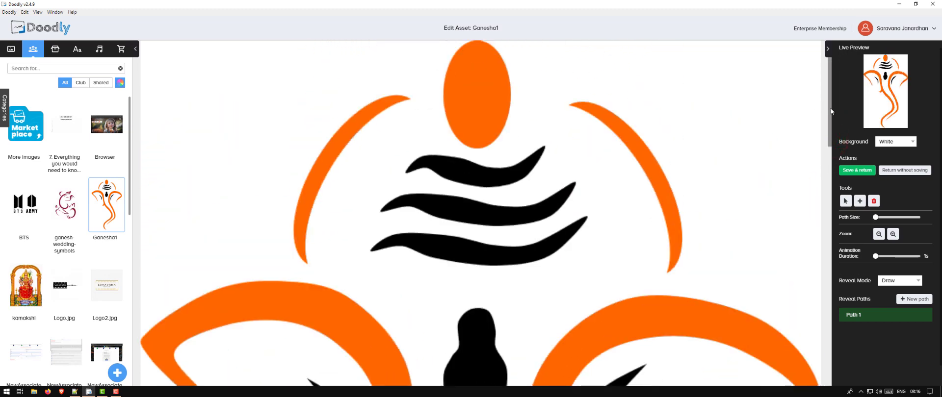
left_click(879, 234)
left_click(880, 235)
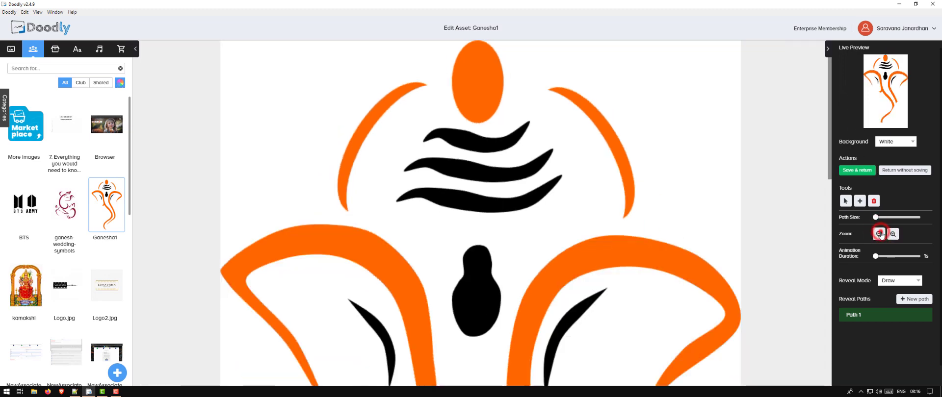
left_click(880, 234)
left_click(893, 235)
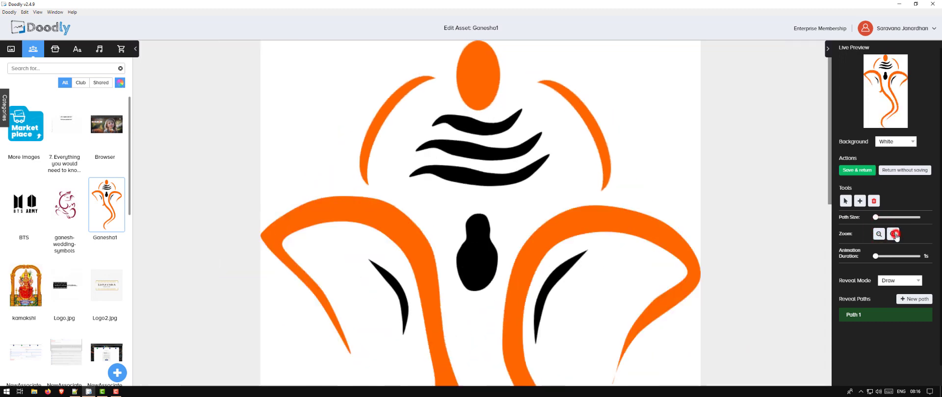
left_click(893, 234)
left_click(893, 235)
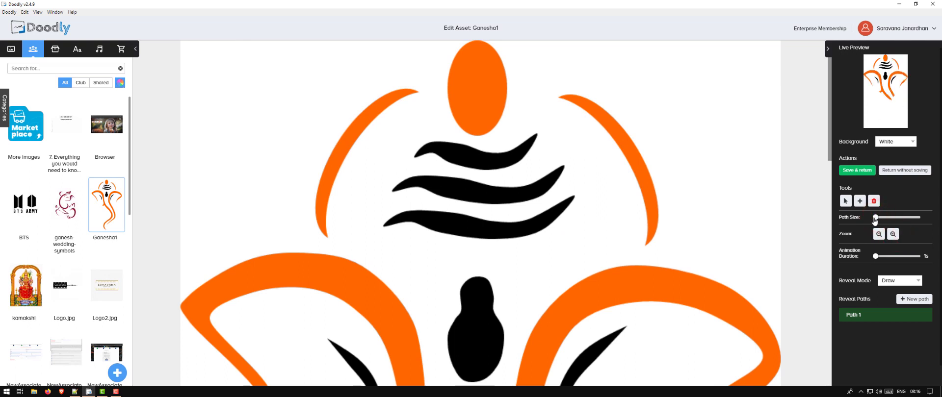
mouse_move(876, 219)
left_mouse_down()
mouse_move(901, 221)
mouse_move(878, 219)
left_mouse_up()
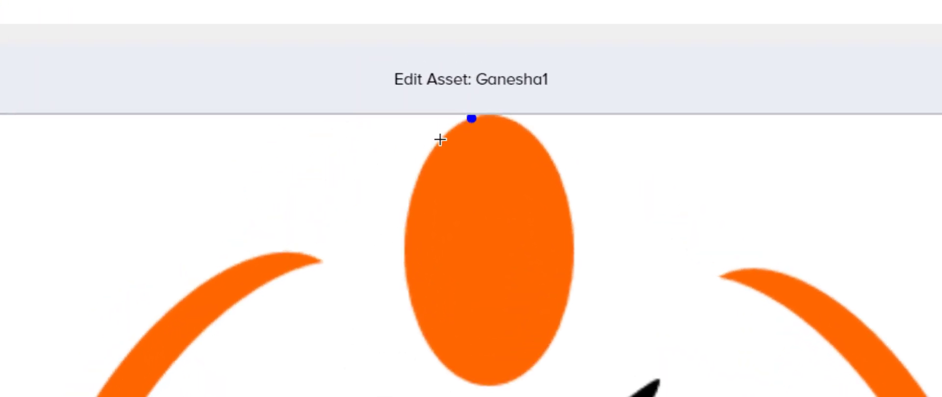
Step: Trace Path 1 point by point around the outline of the orange oval at the top of the artwork, back to its start
left_click(440, 140)
left_click(414, 189)
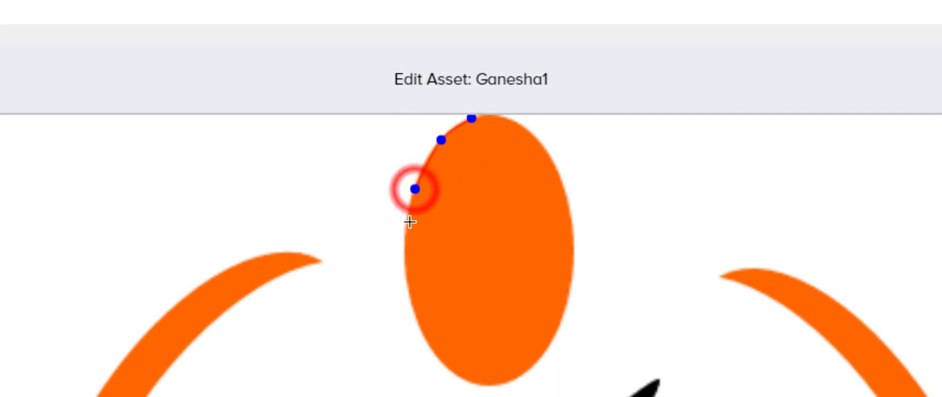
left_click(406, 235)
left_click(410, 297)
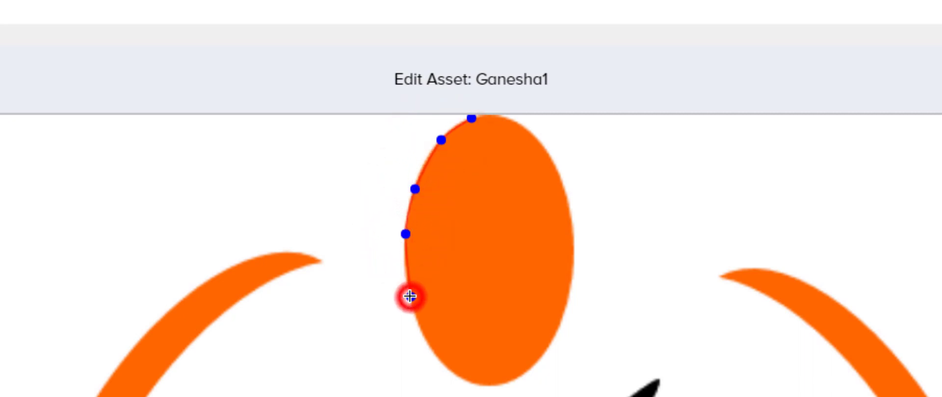
left_click(421, 336)
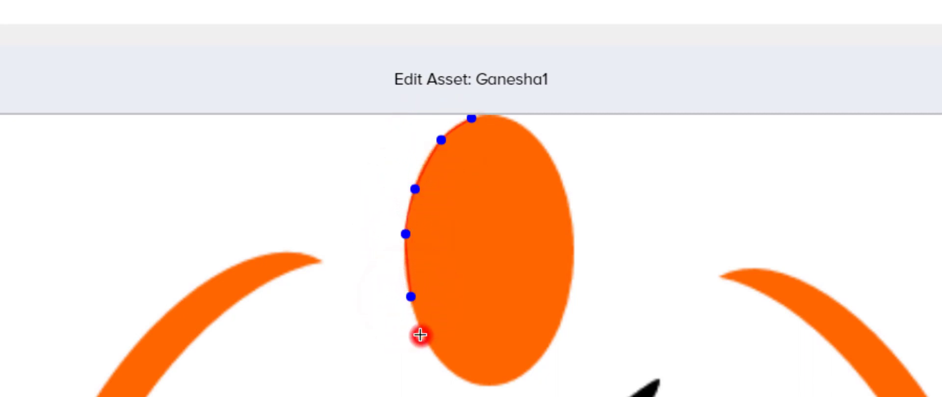
left_click(446, 370)
left_click(495, 388)
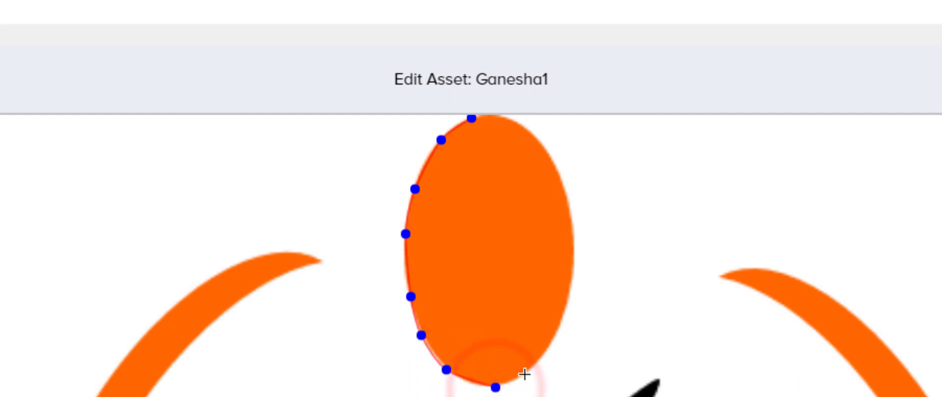
left_click(525, 375)
left_click(560, 330)
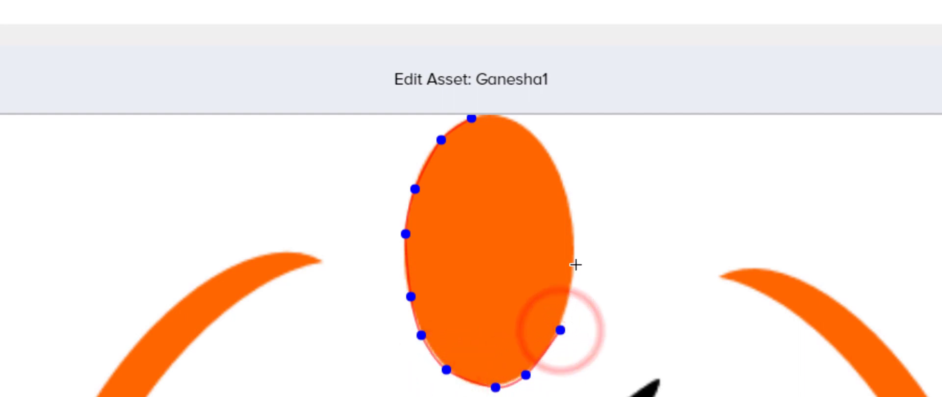
left_click(577, 266)
left_click(569, 204)
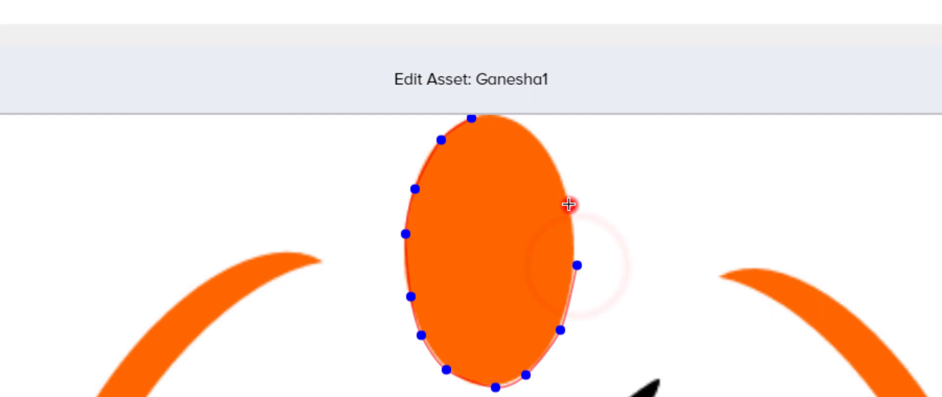
left_click(553, 152)
left_click(519, 123)
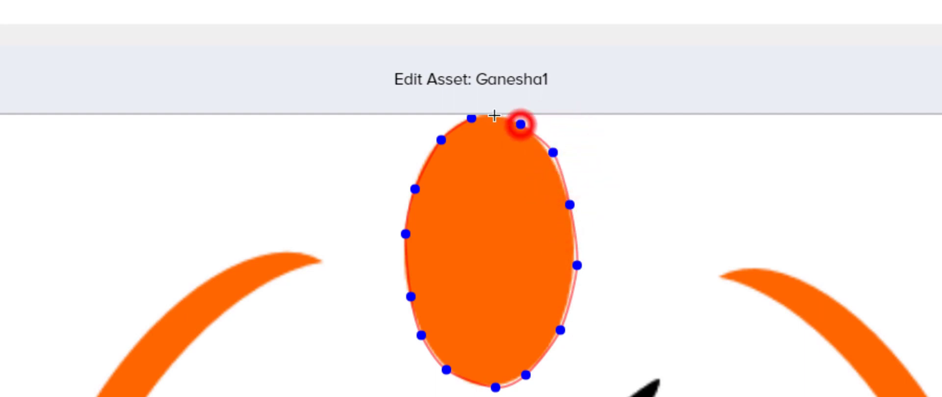
left_click(471, 119)
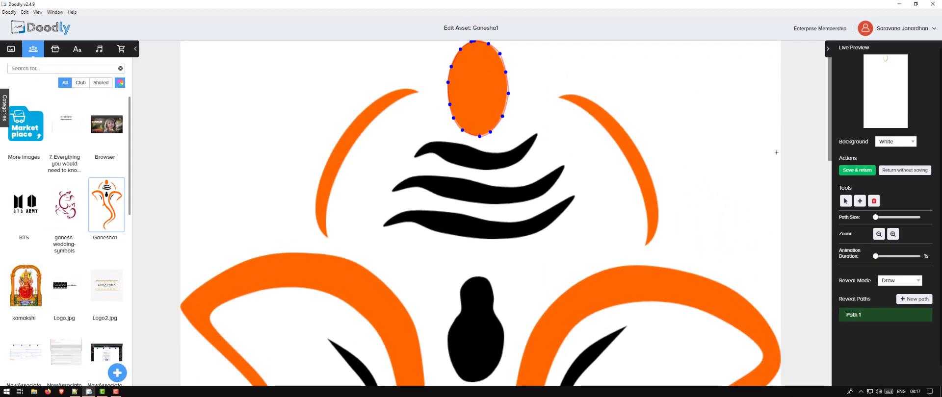
Step: Increase the path size slightly and nudge the oval path's upper-right point inward onto the orange edge
left_click(876, 219)
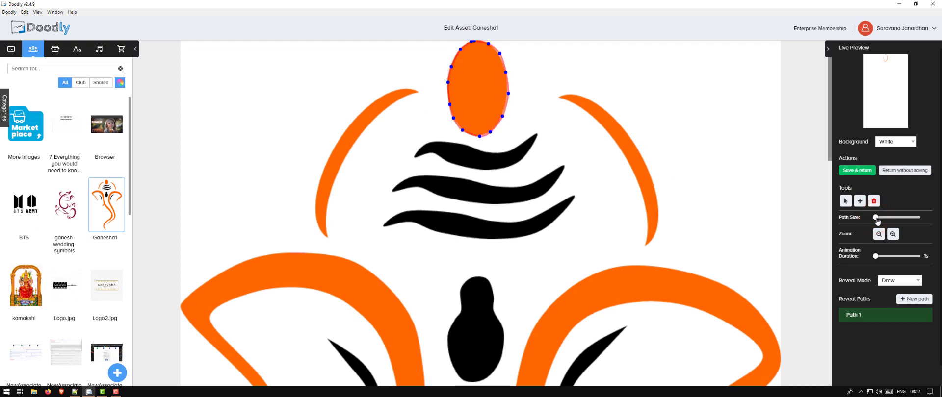
left_click_drag(877, 221, 875, 220)
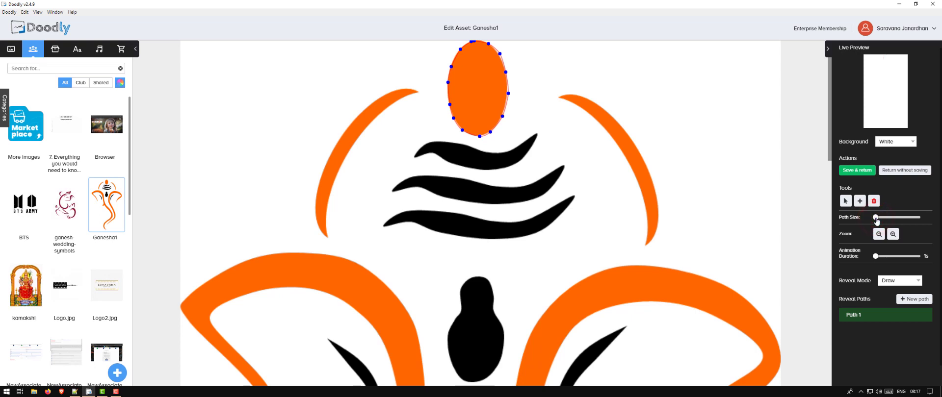
key("Right")
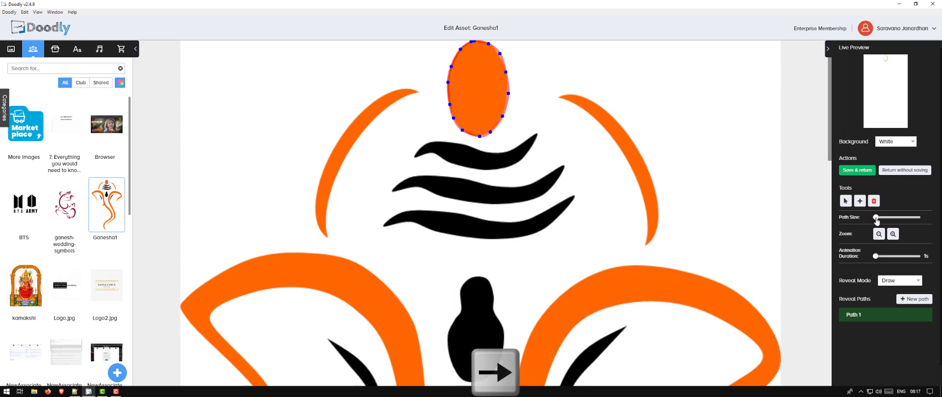
key("Left")
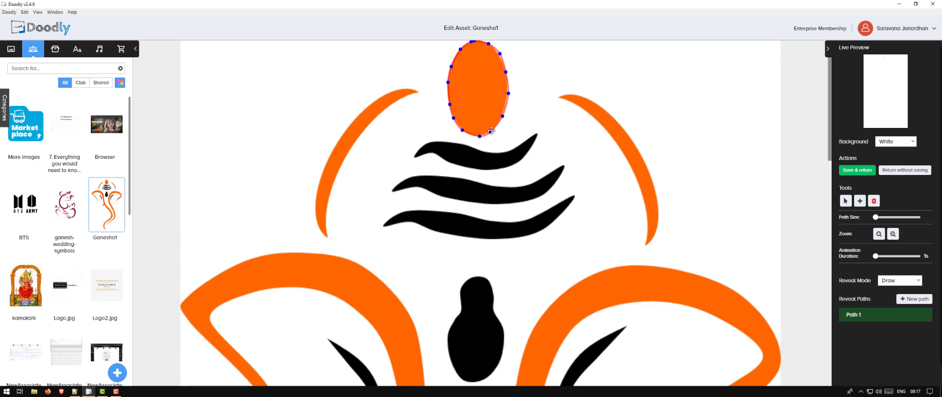
key("Right")
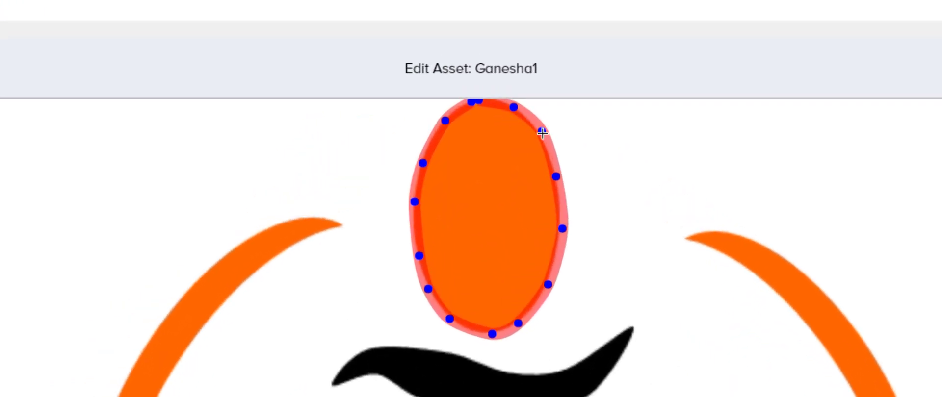
left_click_drag(542, 133, 539, 134)
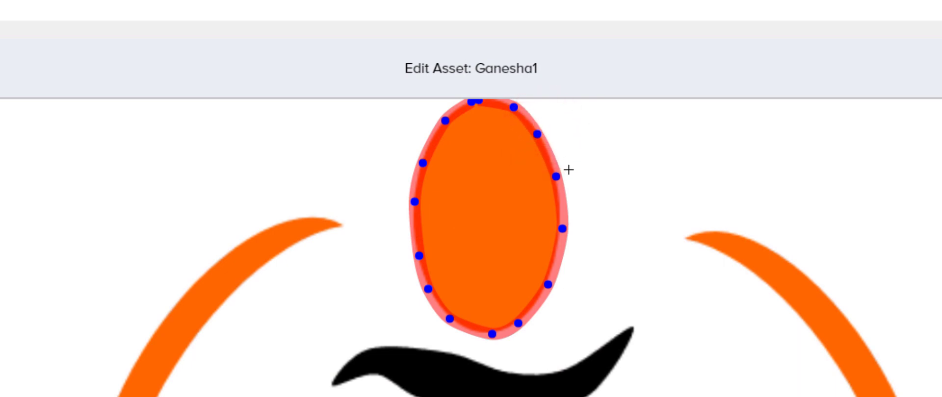